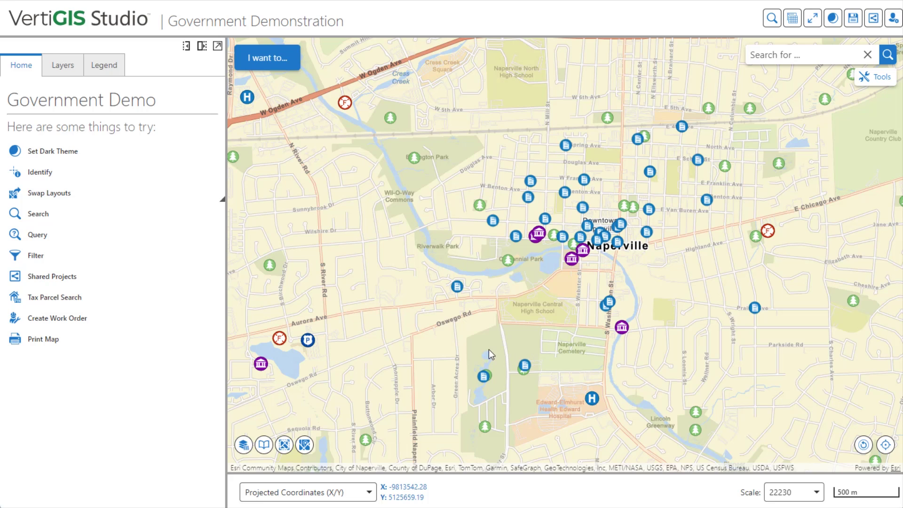
{"action": "left_click", "coordinate": [37, 301]}
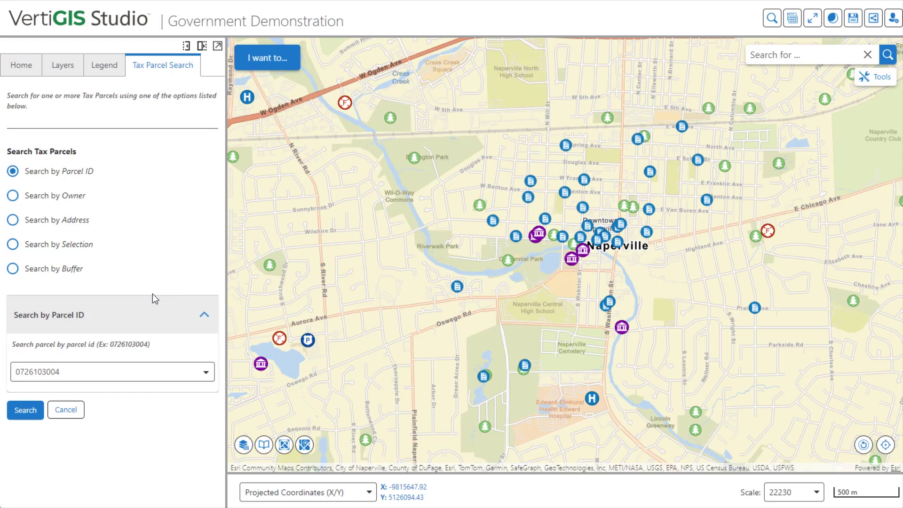
{"action": "left_click", "coordinate": [122, 374]}
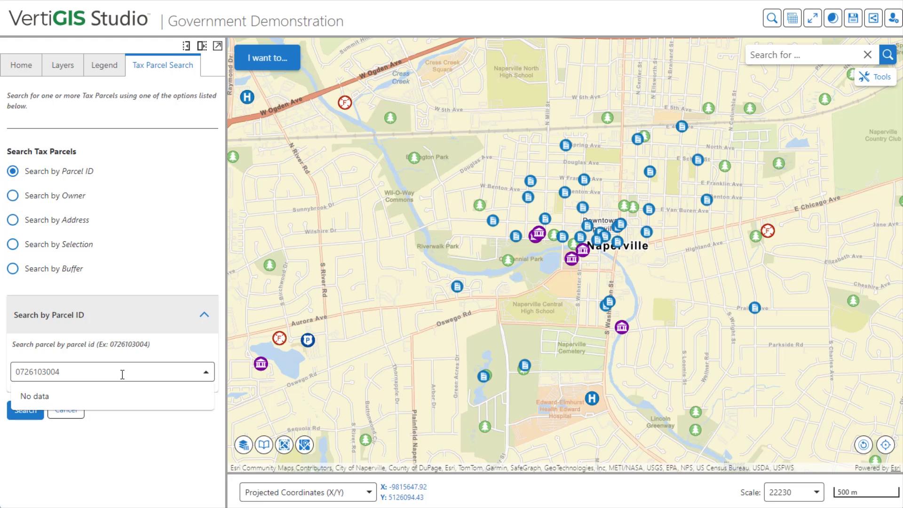
{"action": "type", "text": "0726"}
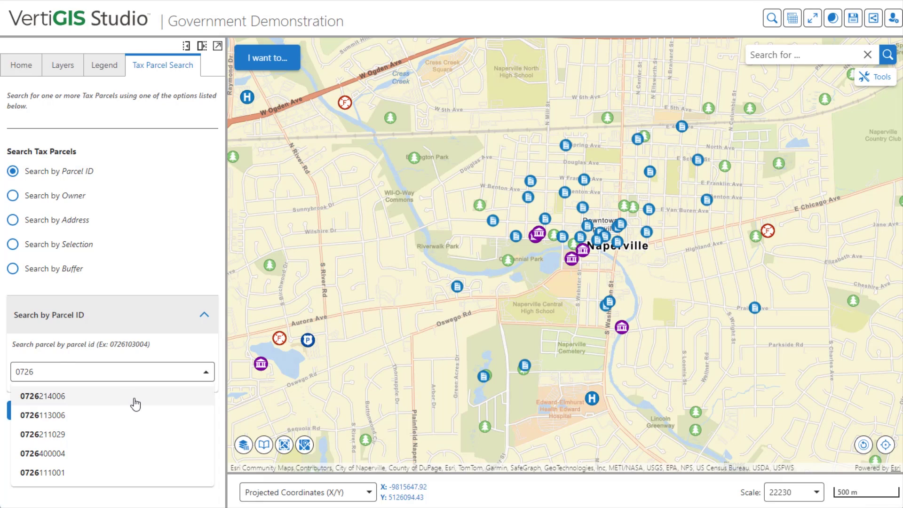
{"action": "left_click", "coordinate": [135, 404]}
{"action": "left_click", "coordinate": [20, 414]}
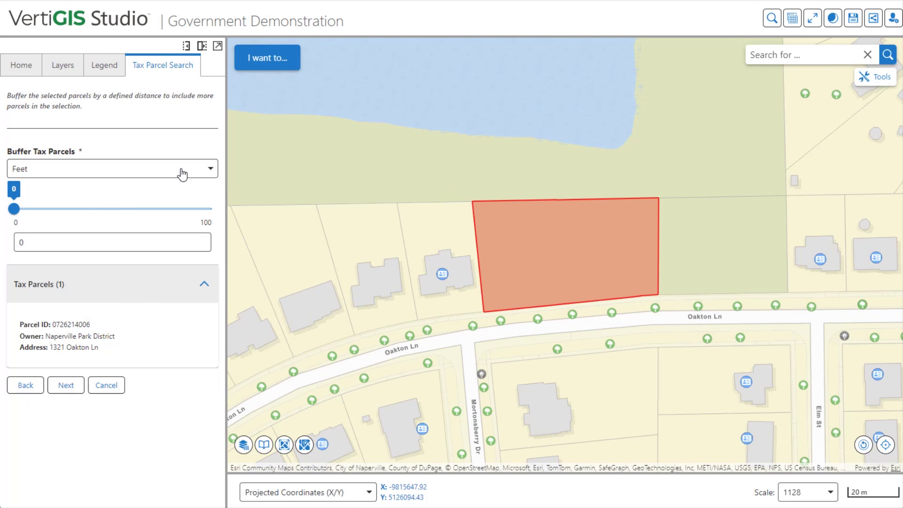
Apply a 10 meter buffer around the found parcel.
{"action": "left_click", "coordinate": [183, 173]}
{"action": "left_click", "coordinate": [130, 194]}
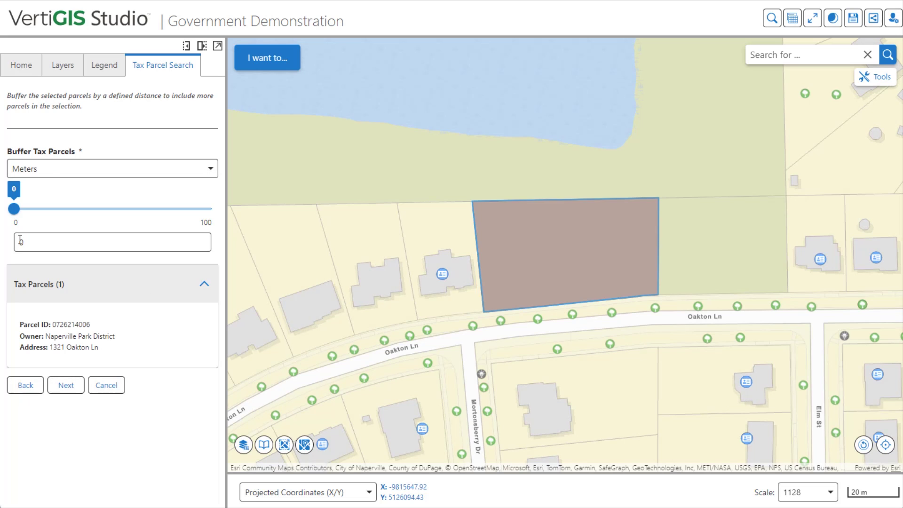
{"action": "type", "text": "1"}
{"action": "left_click", "coordinate": [74, 387]}
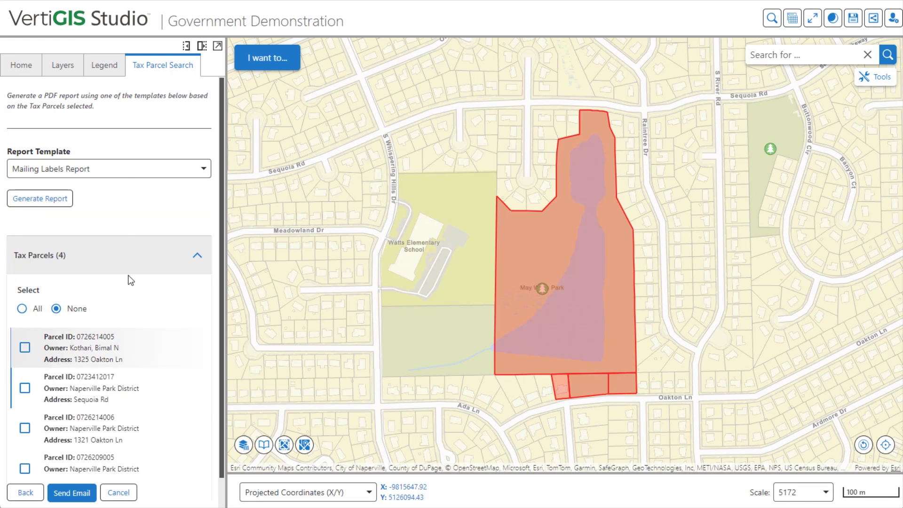
Generate a Custom Report with Building Features for all four tax parcels.
{"action": "left_click", "coordinate": [124, 170]}
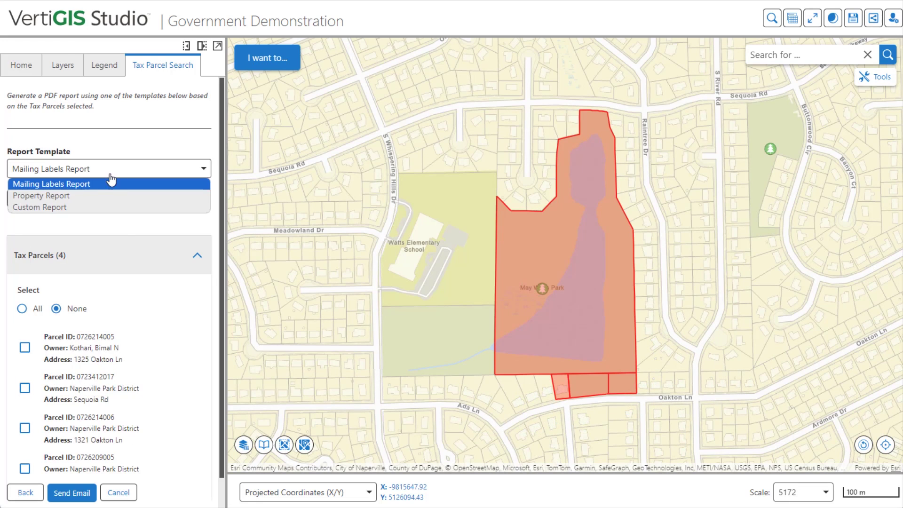
{"action": "left_click", "coordinate": [100, 209]}
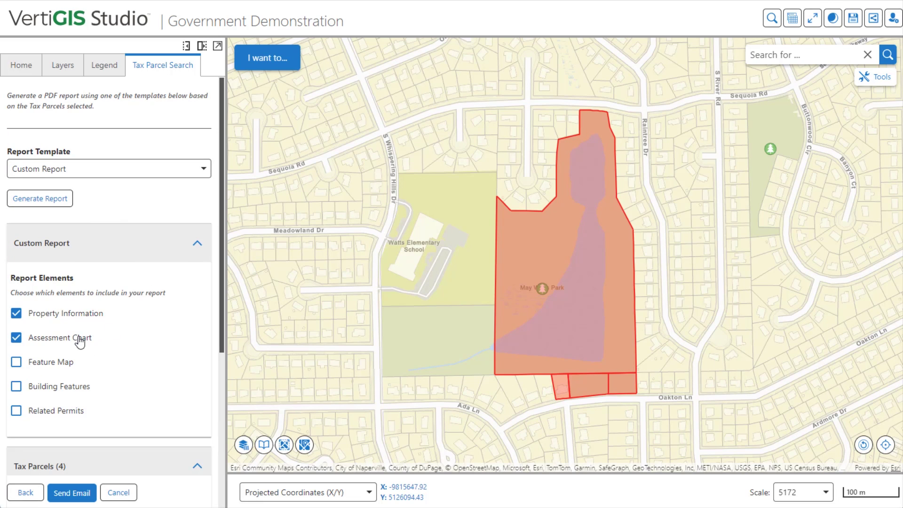
{"action": "left_click", "coordinate": [78, 387]}
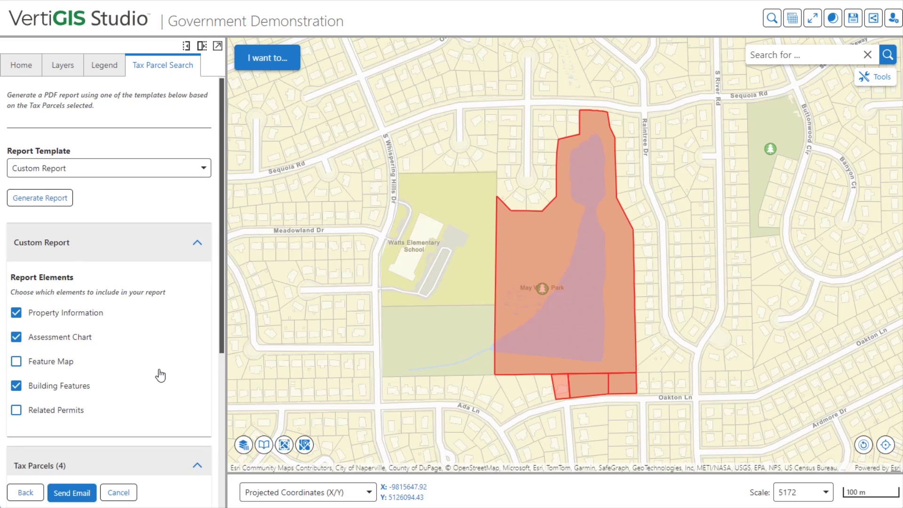
{"action": "scroll", "coordinate": [160, 375], "scroll_direction": "down", "scroll_amount": 5}
{"action": "left_click", "coordinate": [20, 286]}
{"action": "scroll", "coordinate": [129, 343], "scroll_direction": "up", "scroll_amount": 5}
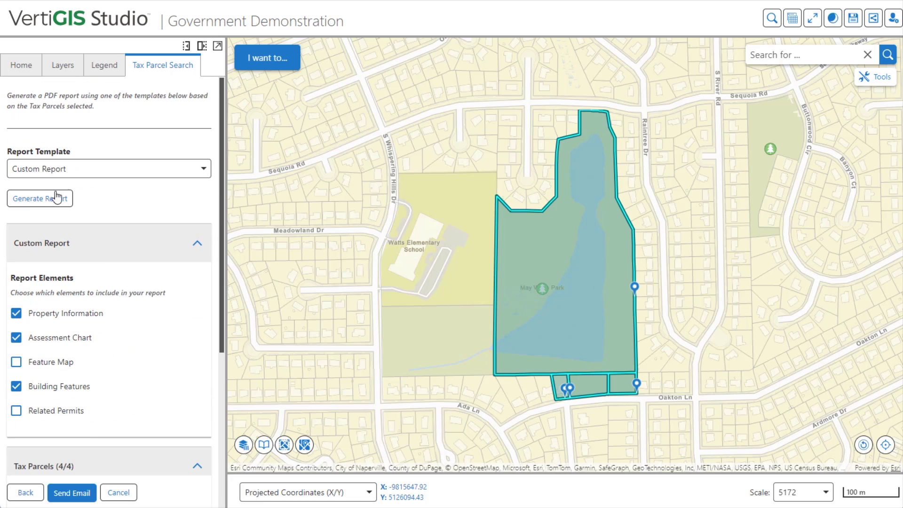
{"action": "left_click", "coordinate": [61, 197]}
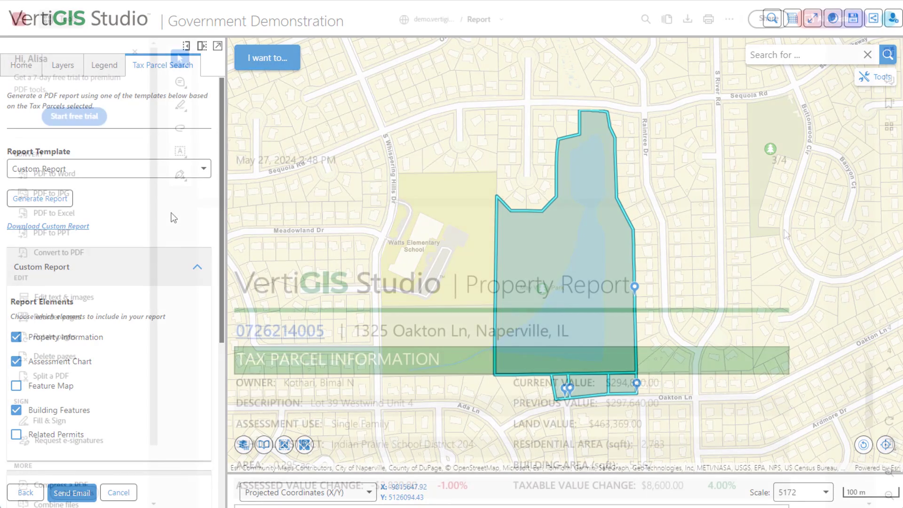
Continue from the generated report to the Send Email form.
{"action": "scroll", "coordinate": [784, 230], "scroll_direction": "down", "scroll_amount": 2}
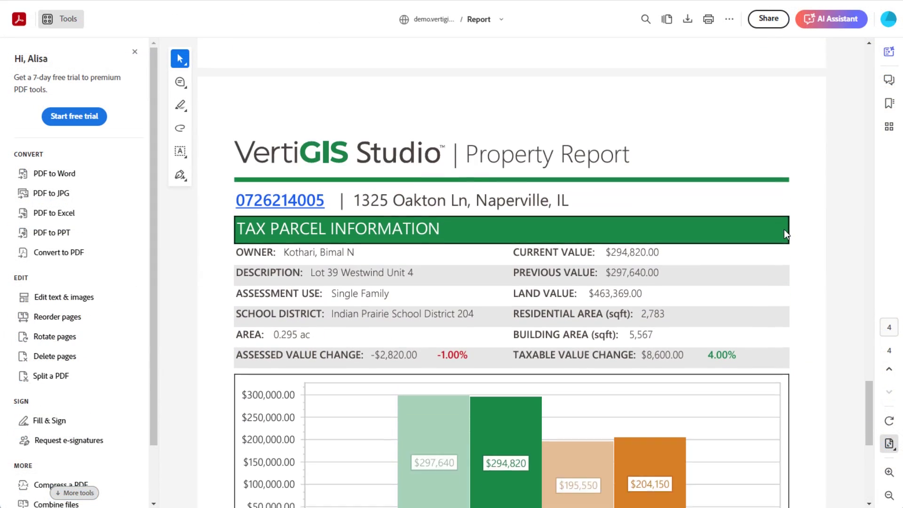
{"action": "scroll", "coordinate": [783, 229], "scroll_direction": "down", "scroll_amount": 8}
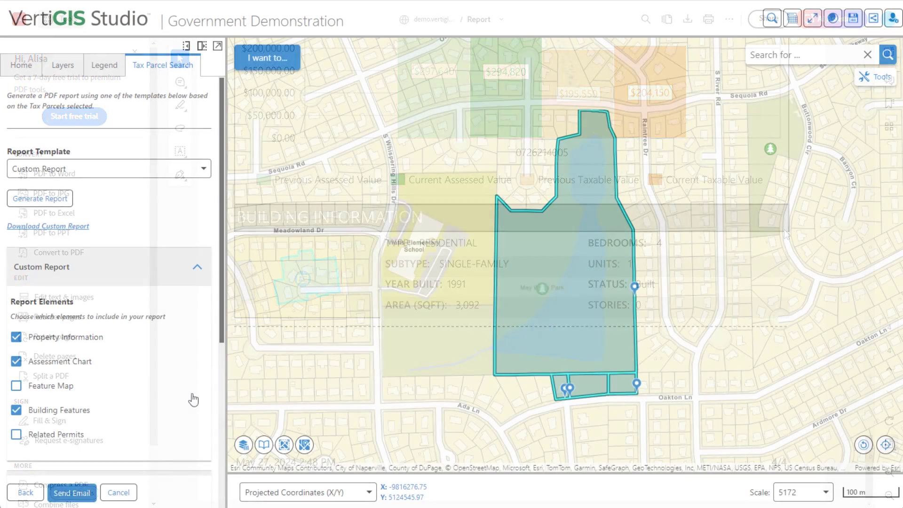
{"action": "left_click", "coordinate": [83, 492]}
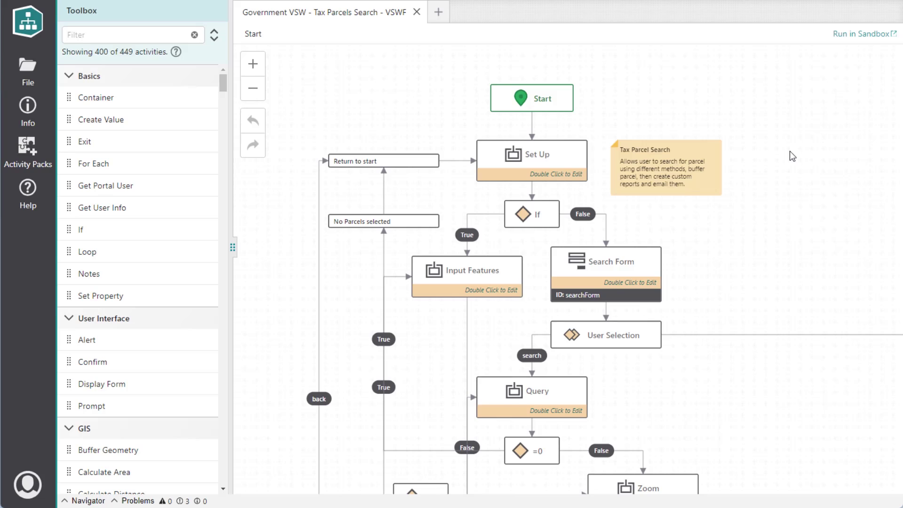
{"action": "scroll", "coordinate": [789, 151], "scroll_direction": "down", "scroll_amount": 3}
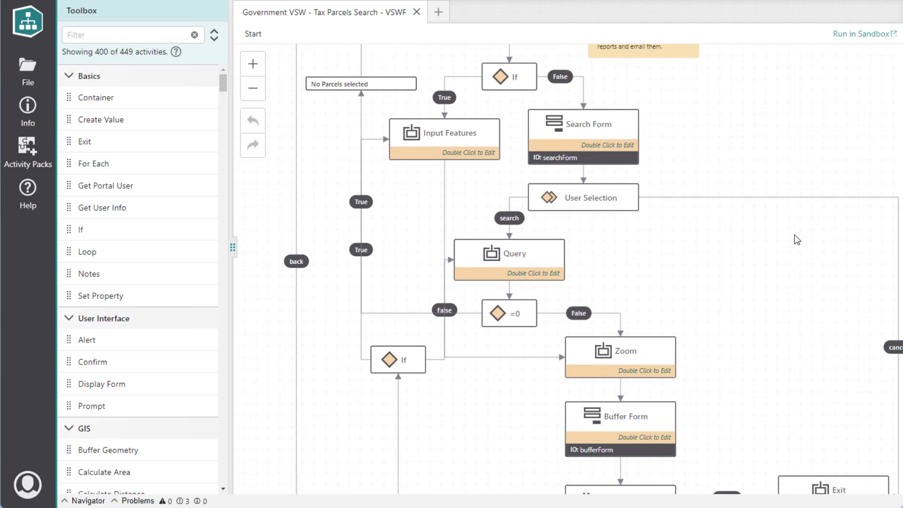
Pan the Tax Parcels Search workflow canvas through the report, email, Zoom and Buffer Form steps back to the start.
{"action": "left_click_drag", "start_coordinate": [811, 348], "coordinate": [727, 178]}
{"action": "mouse_move", "coordinate": [579, 393]}
{"action": "left_mouse_down"}
{"action": "mouse_move", "coordinate": [706, 88]}
{"action": "mouse_move", "coordinate": [586, 402]}
{"action": "left_mouse_up"}
{"action": "left_click_drag", "start_coordinate": [600, 159], "coordinate": [718, 353]}
{"action": "left_click_drag", "start_coordinate": [714, 114], "coordinate": [729, 325]}
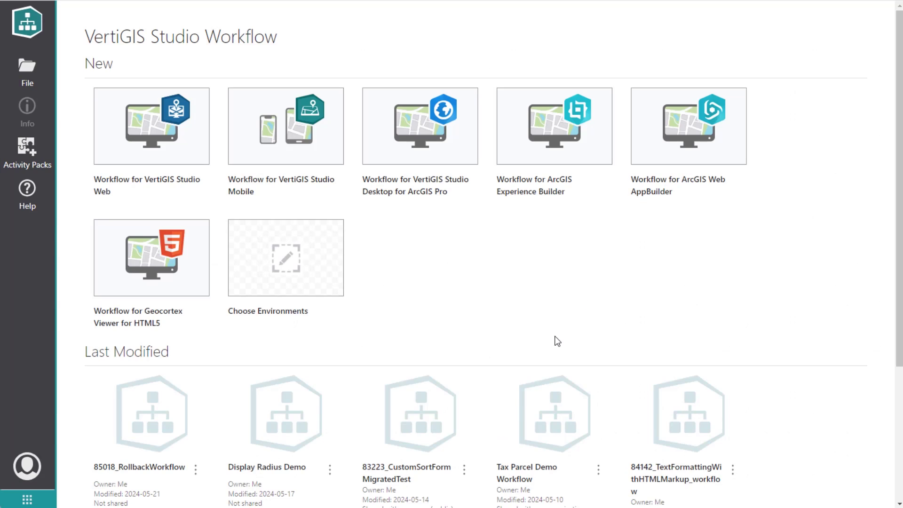
Create a new workflow, Workflow1, from the Buffer Geometry sample.
{"action": "left_click", "coordinate": [27, 75]}
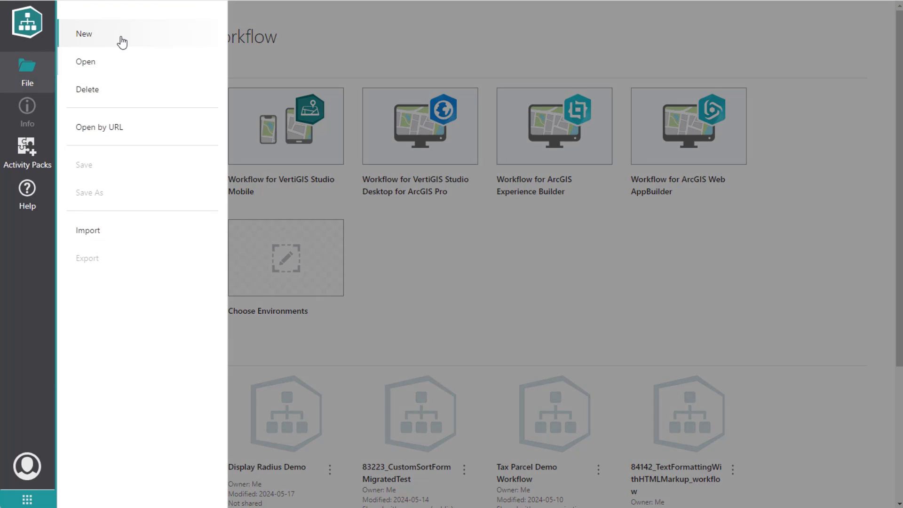
{"action": "left_click", "coordinate": [120, 40]}
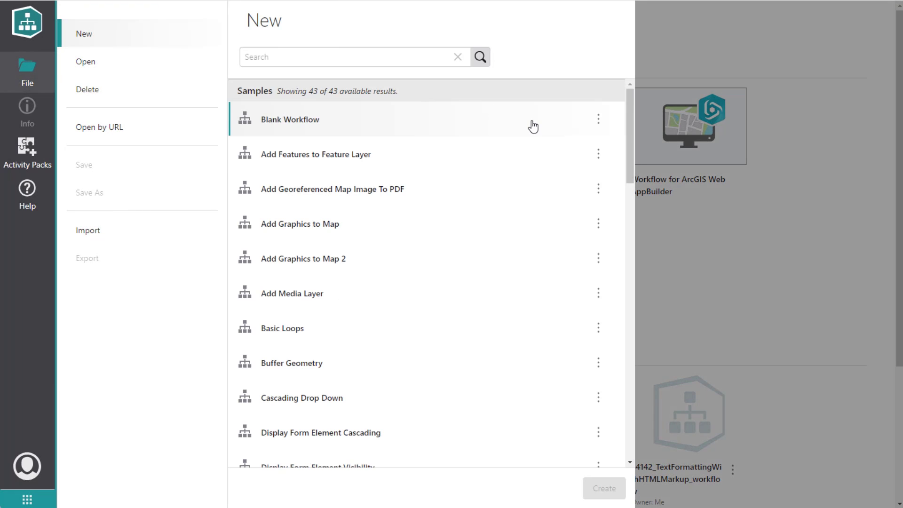
{"action": "left_click", "coordinate": [478, 370]}
{"action": "left_click", "coordinate": [604, 490]}
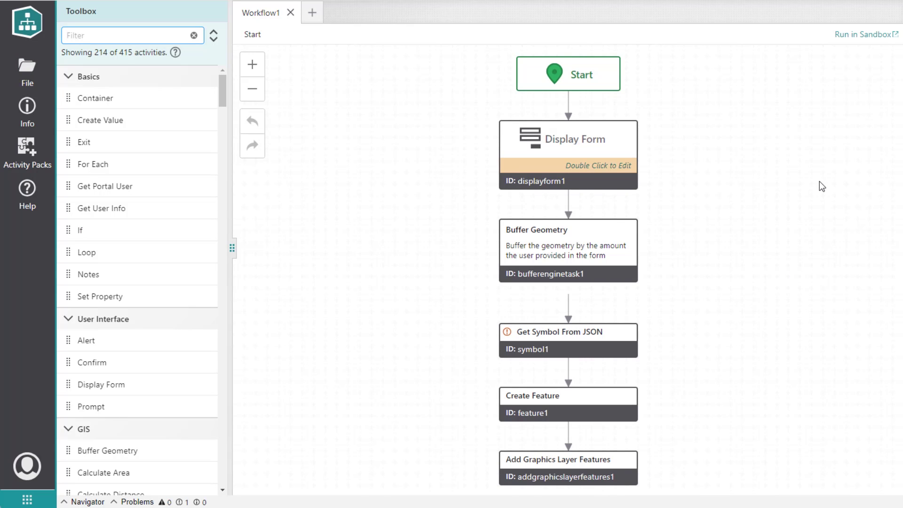
{"action": "scroll", "coordinate": [819, 187], "scroll_direction": "down", "scroll_amount": 1}
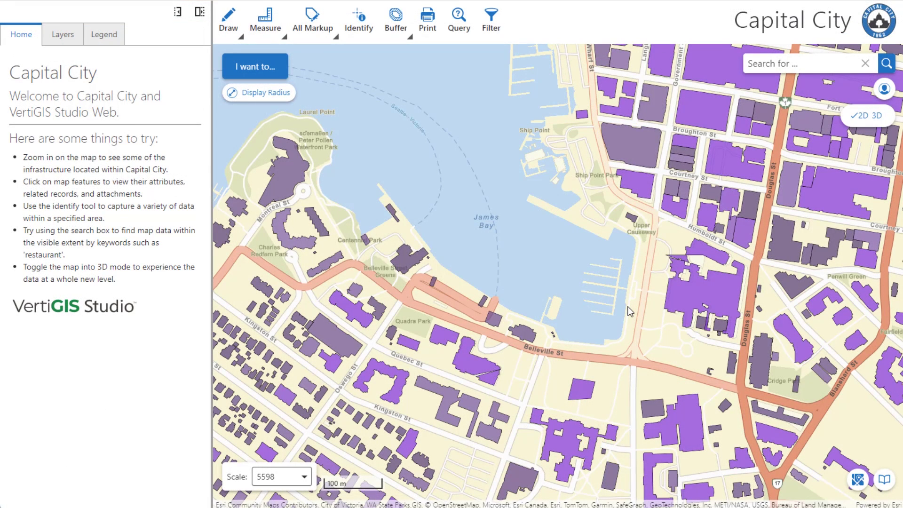
Run Display Radius on a James Bay shore point with 500 Meters to draw the buffer.
{"action": "left_click", "coordinate": [272, 99]}
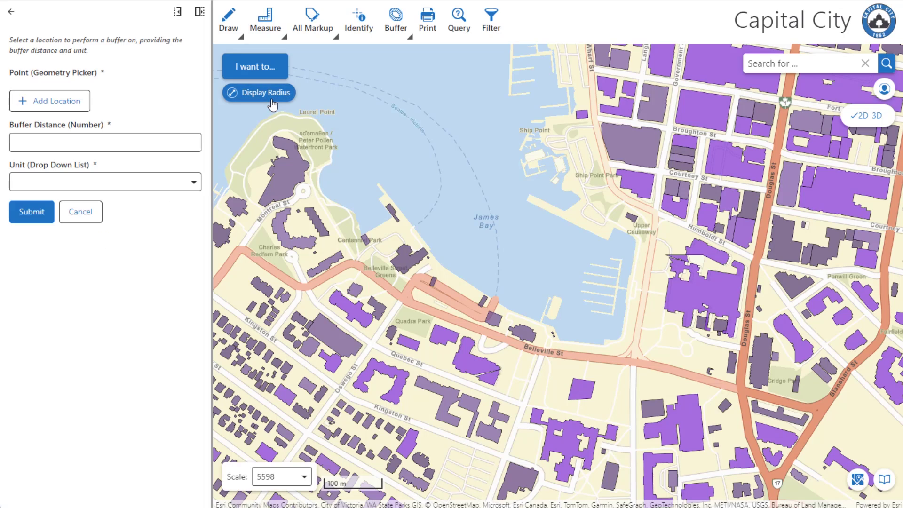
{"action": "left_click", "coordinate": [68, 107]}
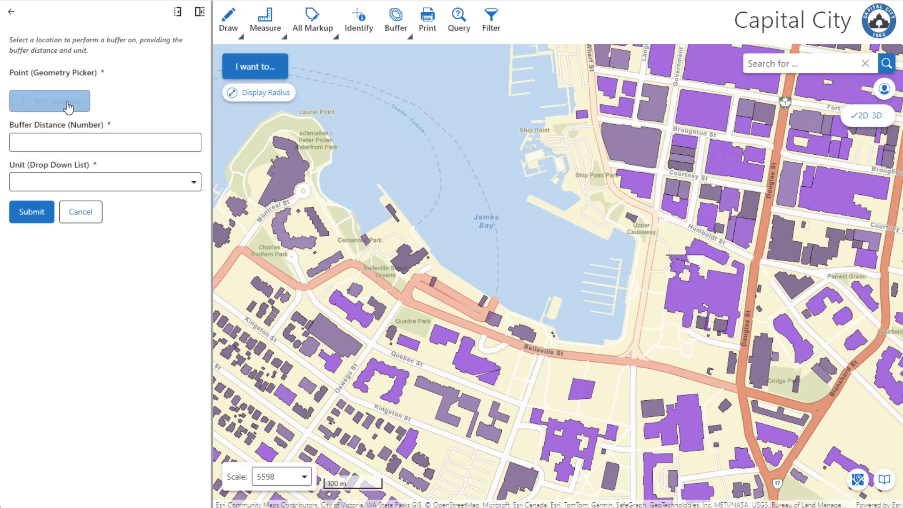
{"action": "left_click", "coordinate": [470, 270]}
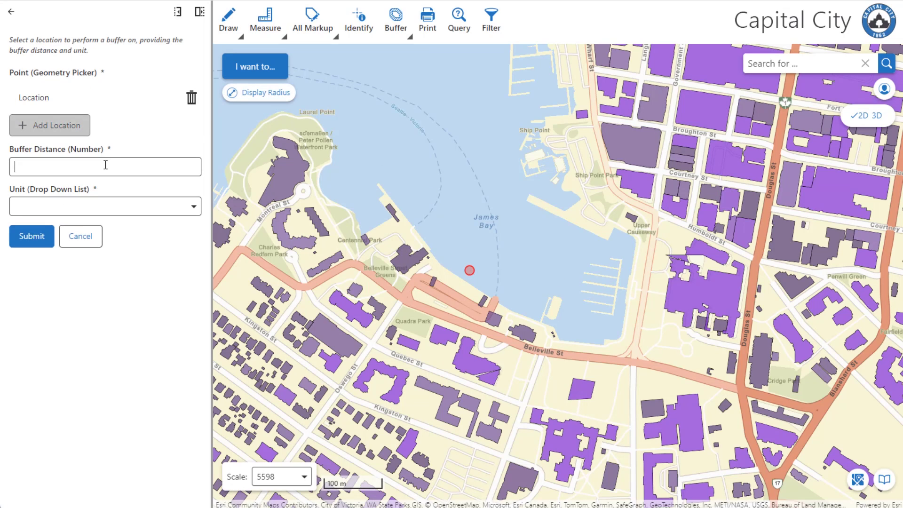
{"action": "left_click", "coordinate": [162, 210]}
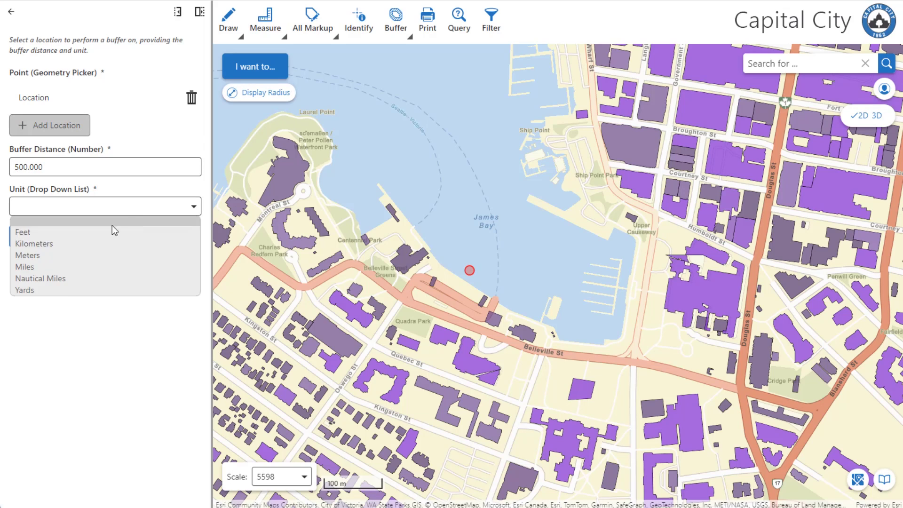
{"action": "left_click", "coordinate": [95, 254]}
{"action": "left_click", "coordinate": [32, 236]}
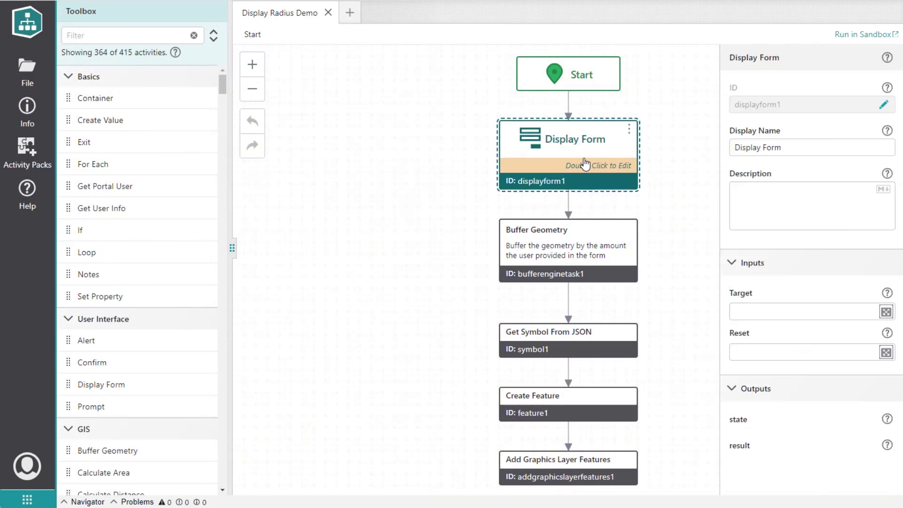
Replace the Display Form's Buffer Distance and Unit fields with a radio group above Submit.
{"action": "double_click", "coordinate": [581, 161]}
{"action": "left_click", "coordinate": [453, 164]}
{"action": "key", "text": "Delete"}
{"action": "left_click", "coordinate": [459, 178]}
{"action": "key", "text": "Delete"}
{"action": "left_click_drag", "start_coordinate": [102, 480], "coordinate": [451, 179]}
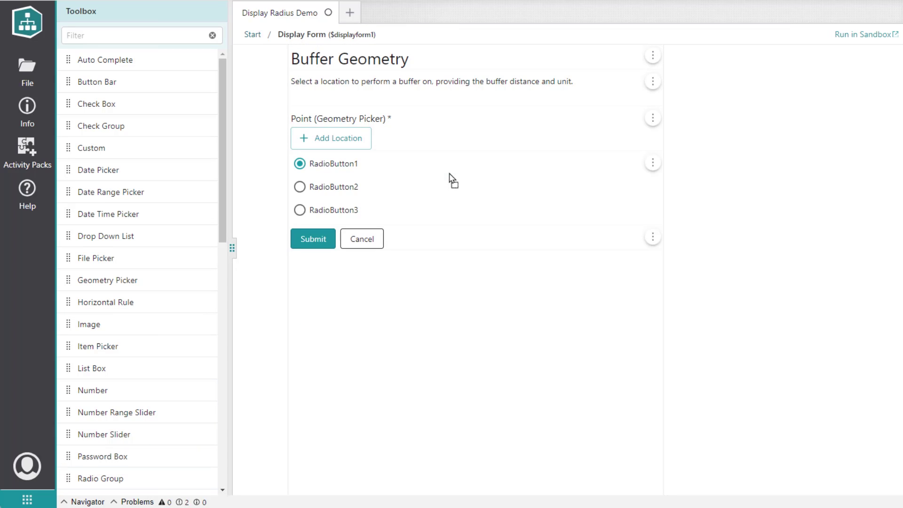
Title the radio group 'Radial Distance' and set its first option to 50m with value 50.
{"action": "left_click", "coordinate": [538, 191]}
{"action": "left_click", "coordinate": [788, 147]}
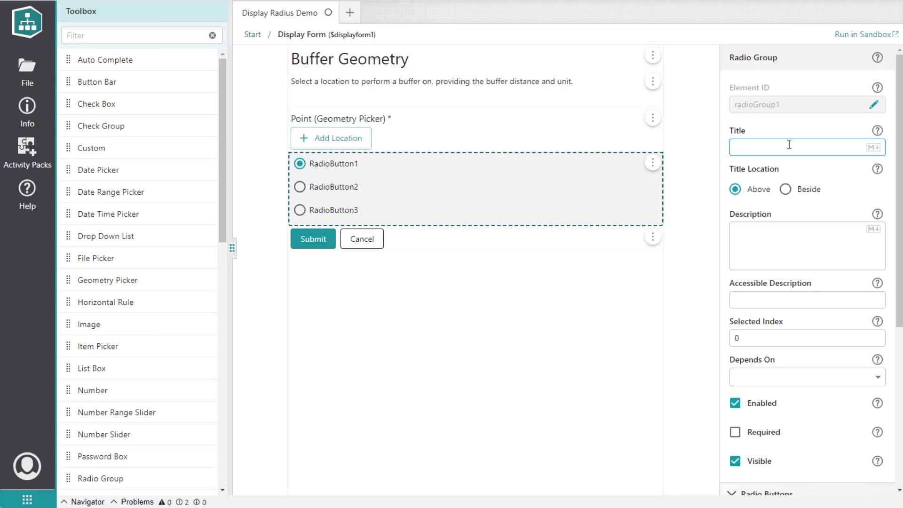
{"action": "type", "text": "Radial Distance"}
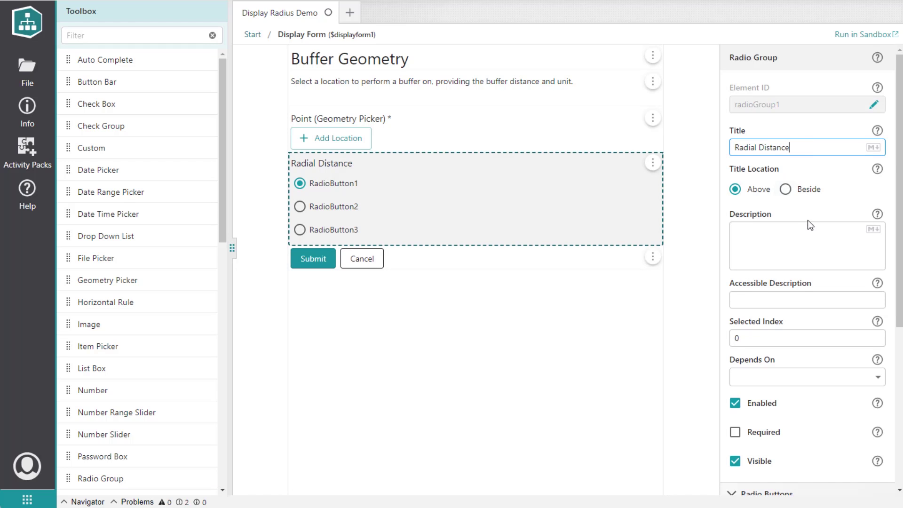
{"action": "scroll", "coordinate": [808, 221], "scroll_direction": "down", "scroll_amount": 6}
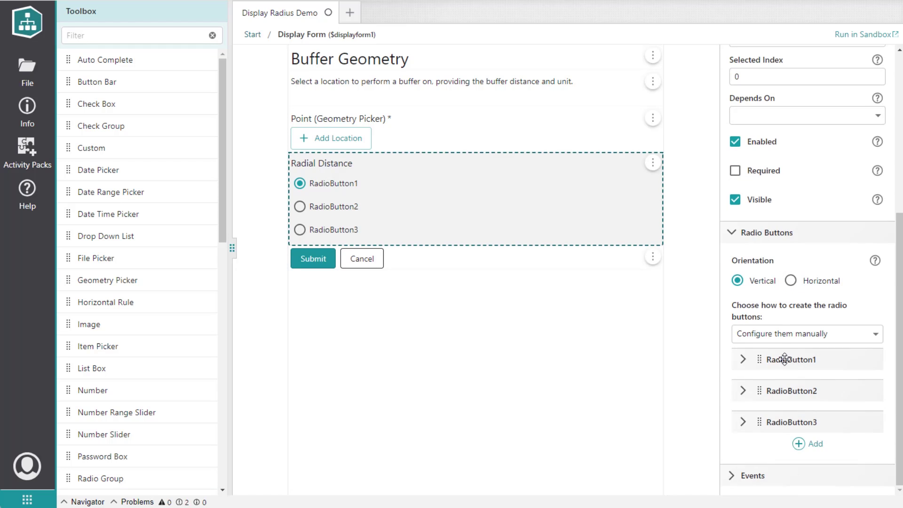
{"action": "scroll", "coordinate": [784, 359], "scroll_direction": "down", "scroll_amount": 3}
{"action": "left_click_drag", "start_coordinate": [810, 252], "coordinate": [732, 246]}
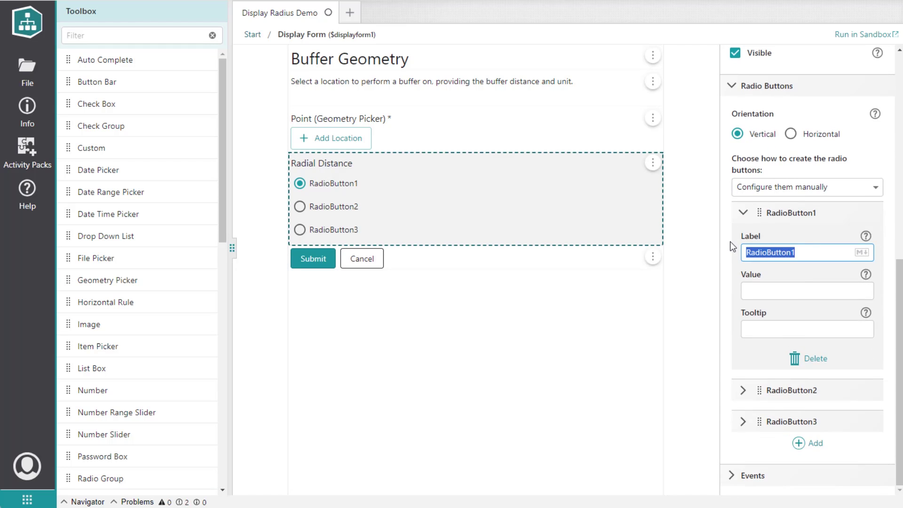
{"action": "type", "text": "50m"}
{"action": "left_click", "coordinate": [796, 294]}
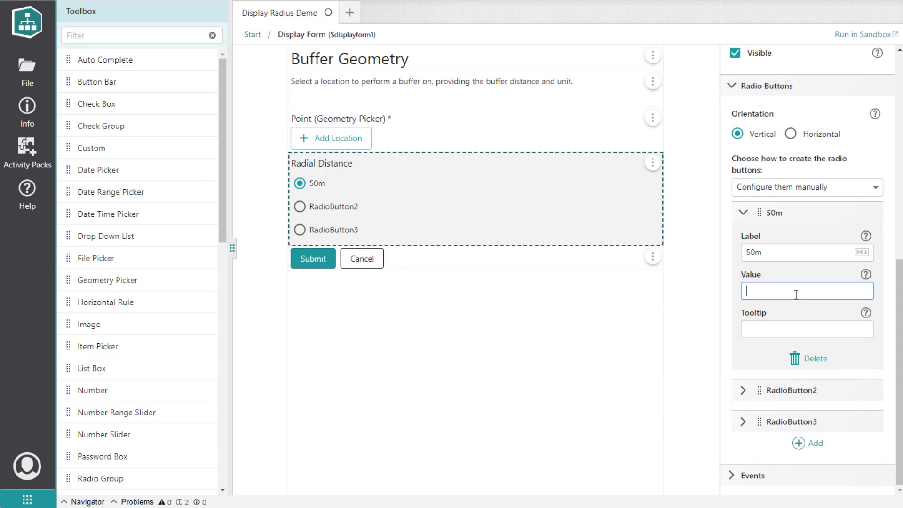
{"action": "type", "text": "50"}
Set the second radio option to label 100m with value 100.
{"action": "left_click", "coordinate": [753, 390]}
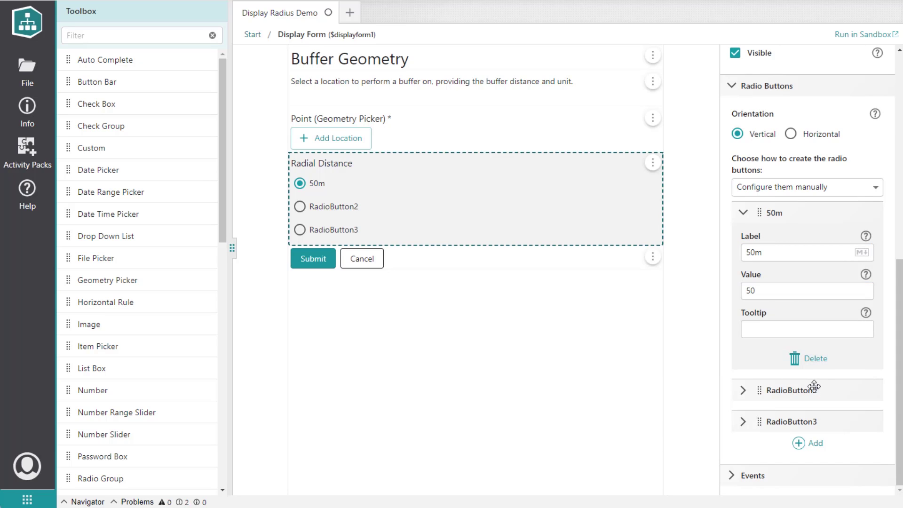
{"action": "scroll", "coordinate": [805, 362], "scroll_direction": "down", "scroll_amount": 2}
{"action": "scroll", "coordinate": [805, 361], "scroll_direction": "down", "scroll_amount": 1}
{"action": "left_click_drag", "start_coordinate": [794, 314], "coordinate": [727, 312]}
{"action": "type", "text": "100m"}
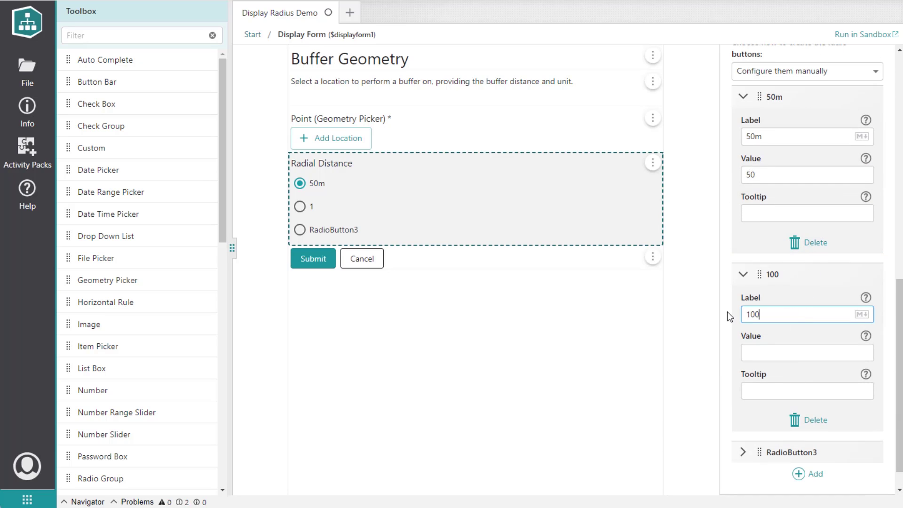
{"action": "left_click", "coordinate": [777, 352]}
{"action": "type", "text": "100"}
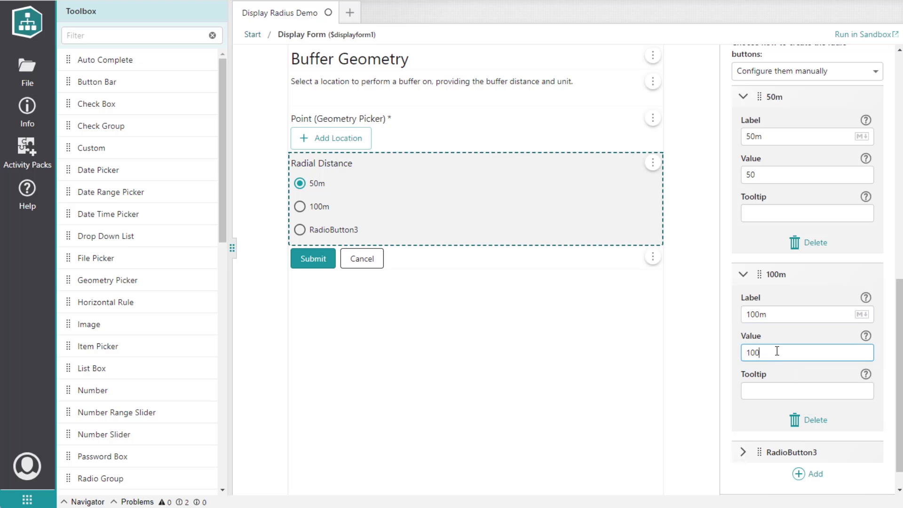
Set the third radio option to label 250m with value 250.
{"action": "scroll", "coordinate": [777, 351], "scroll_direction": "down", "scroll_amount": 1}
{"action": "left_click", "coordinate": [781, 417]}
{"action": "scroll", "coordinate": [799, 376], "scroll_direction": "down", "scroll_amount": 3}
{"action": "left_click_drag", "start_coordinate": [799, 315], "coordinate": [744, 311]}
{"action": "type", "text": "250m"}
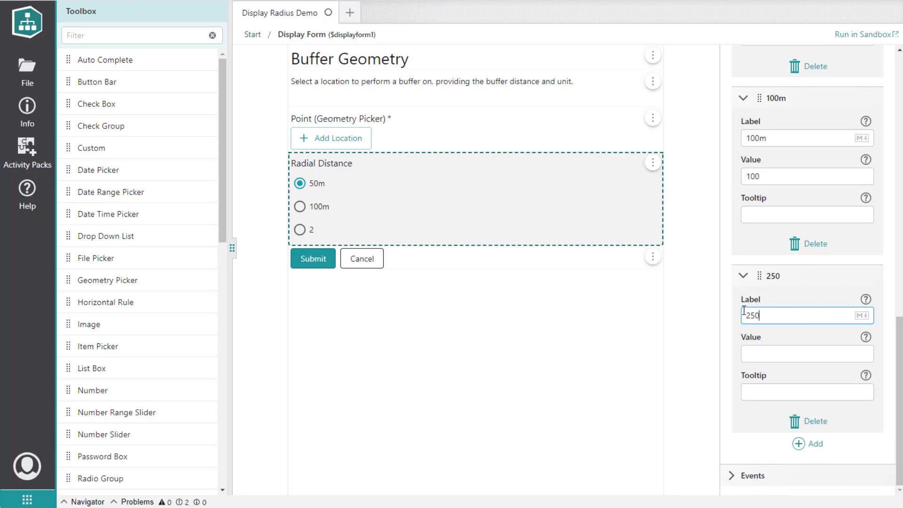
{"action": "left_click", "coordinate": [767, 352]}
{"action": "type", "text": "25"}
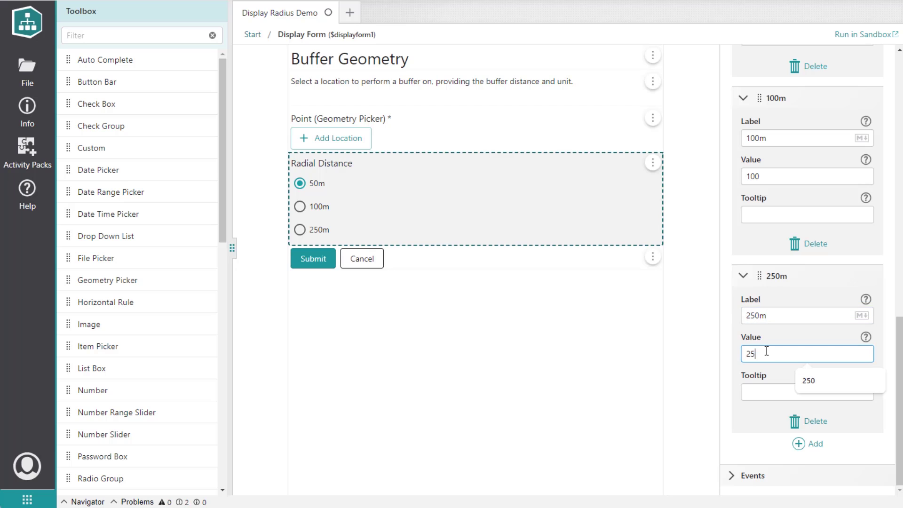
{"action": "type", "text": "0"}
Add a fourth radio option labelled 500m with value 500.
{"action": "left_click", "coordinate": [805, 444]}
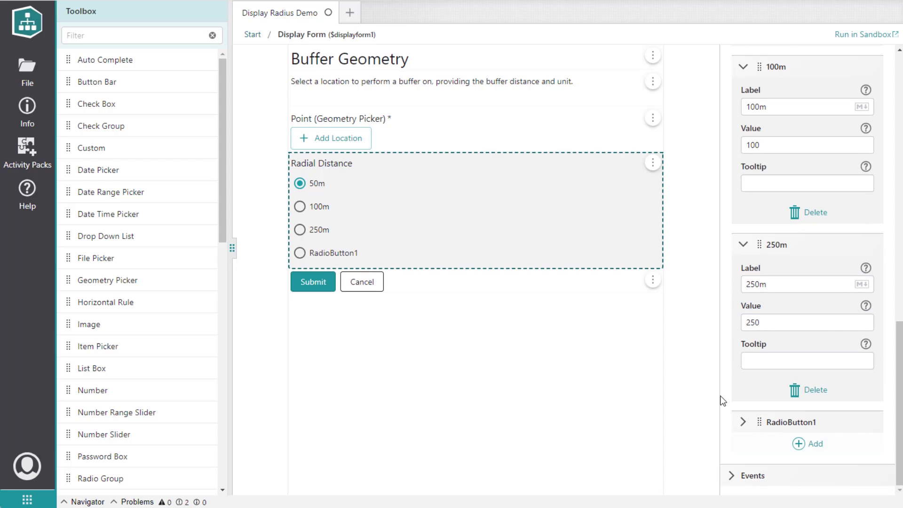
{"action": "left_click", "coordinate": [742, 422]}
{"action": "scroll", "coordinate": [807, 357], "scroll_direction": "down", "scroll_amount": 3}
{"action": "left_click_drag", "start_coordinate": [807, 316], "coordinate": [734, 312]}
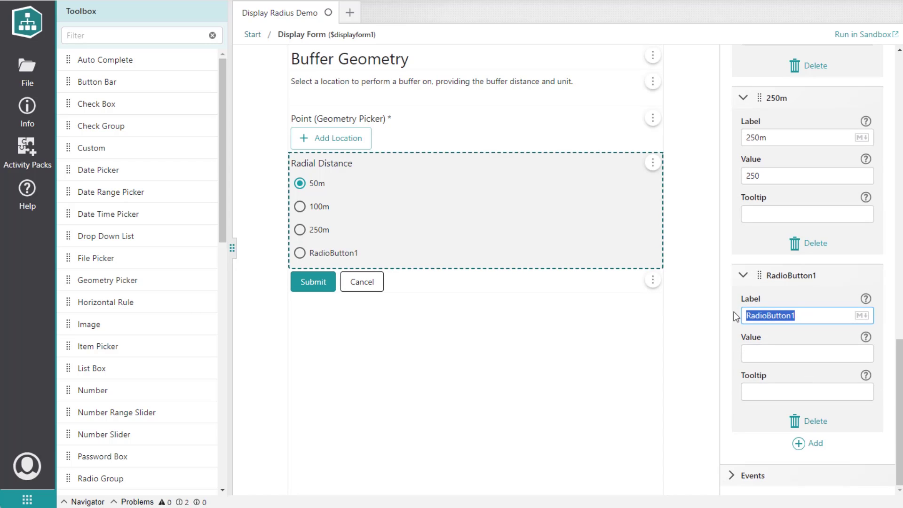
{"action": "type", "text": "500m"}
{"action": "left_click", "coordinate": [786, 350]}
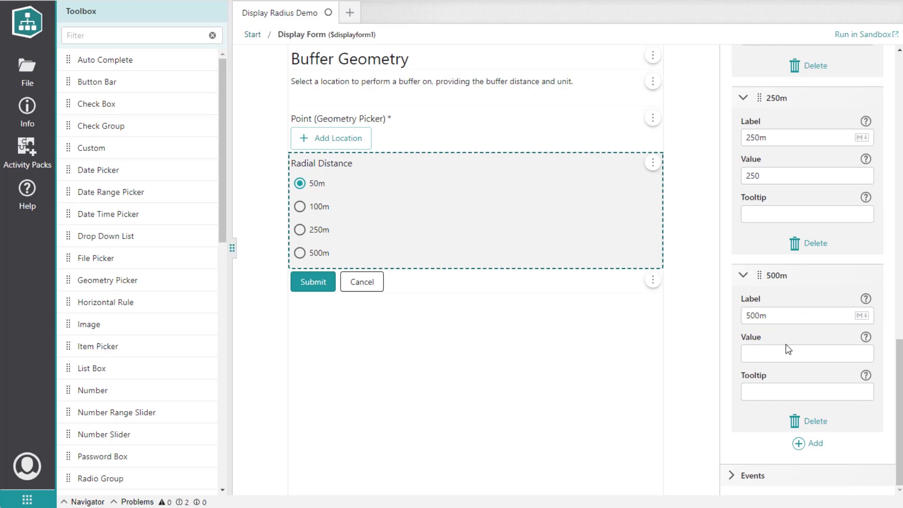
{"action": "left_click", "coordinate": [786, 354]}
{"action": "type", "text": "500"}
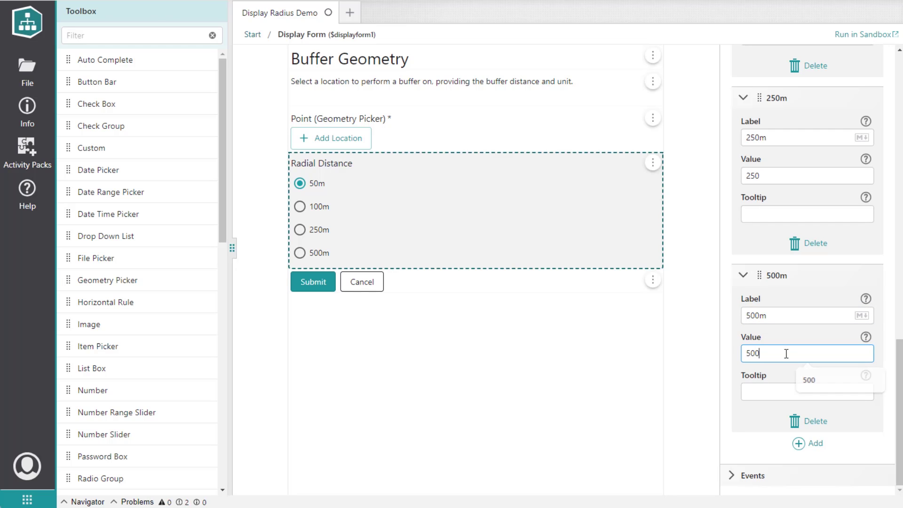
{"action": "left_click", "coordinate": [251, 35]}
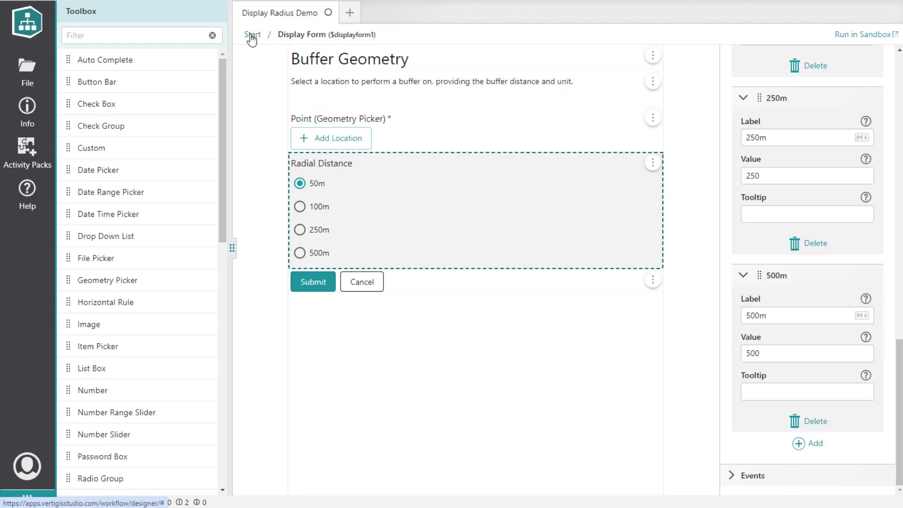
Set Buffer Geometry's Distance to =$displayform1.state.radioGroup1.value.
{"action": "left_click", "coordinate": [595, 250]}
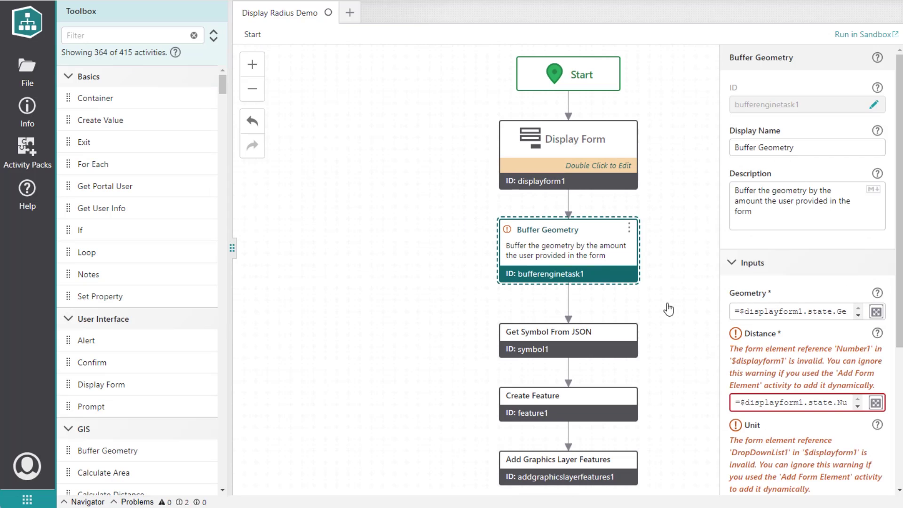
{"action": "scroll", "coordinate": [822, 289], "scroll_direction": "down", "scroll_amount": 3}
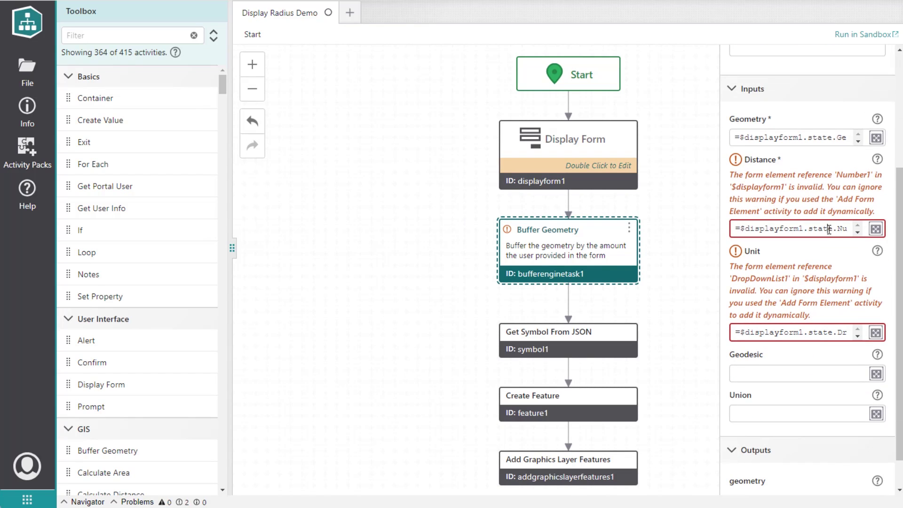
{"action": "left_click", "coordinate": [876, 228]}
{"action": "left_click_drag", "start_coordinate": [365, 108], "coordinate": [243, 104]}
{"action": "key", "text": "BackSpace"}
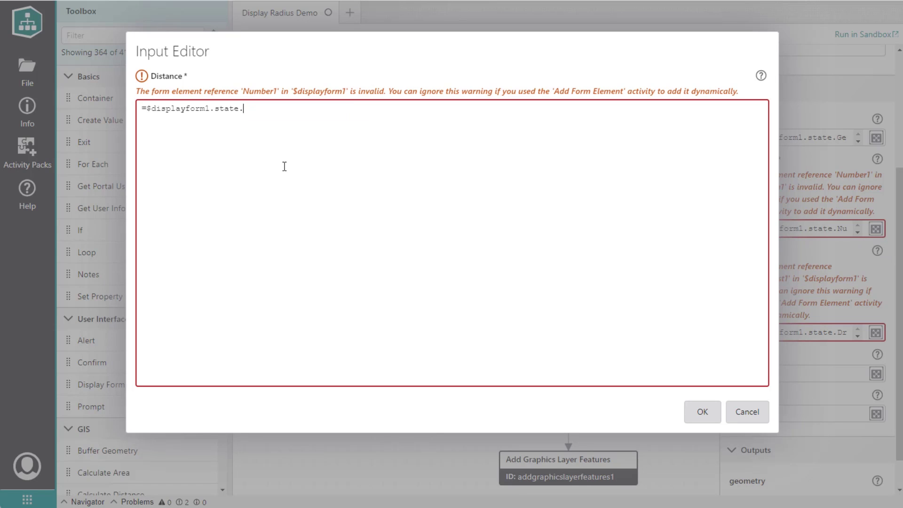
{"action": "type", "text": "ra"}
{"action": "key", "text": "Return"}
{"action": "type", "text": "."}
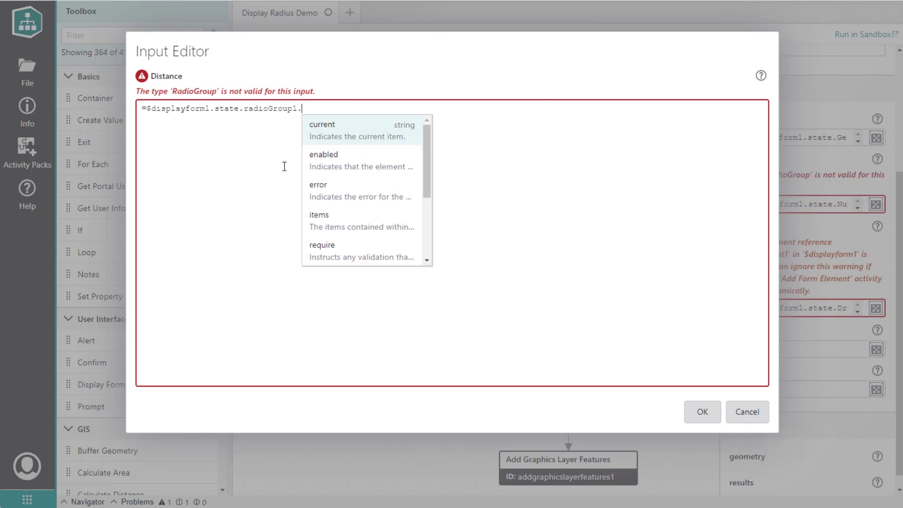
{"action": "type", "text": "val"}
{"action": "key", "text": "Return"}
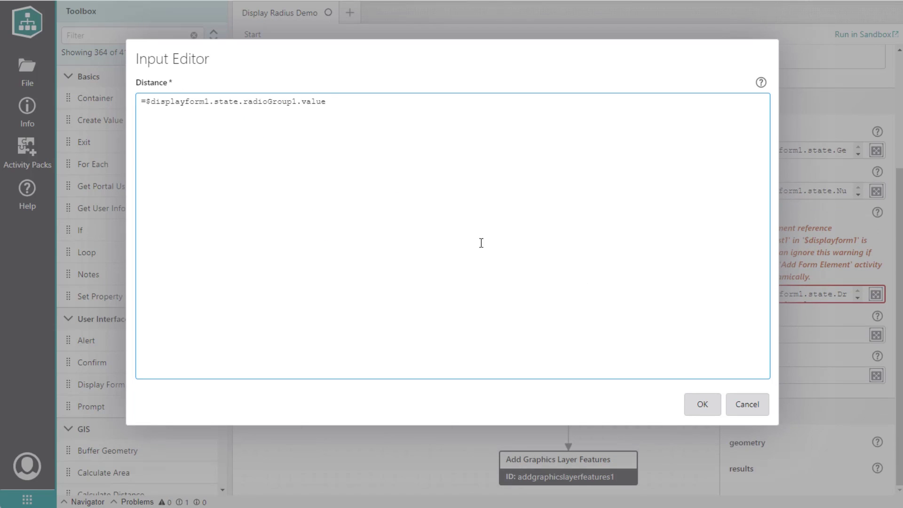
{"action": "left_click", "coordinate": [694, 403]}
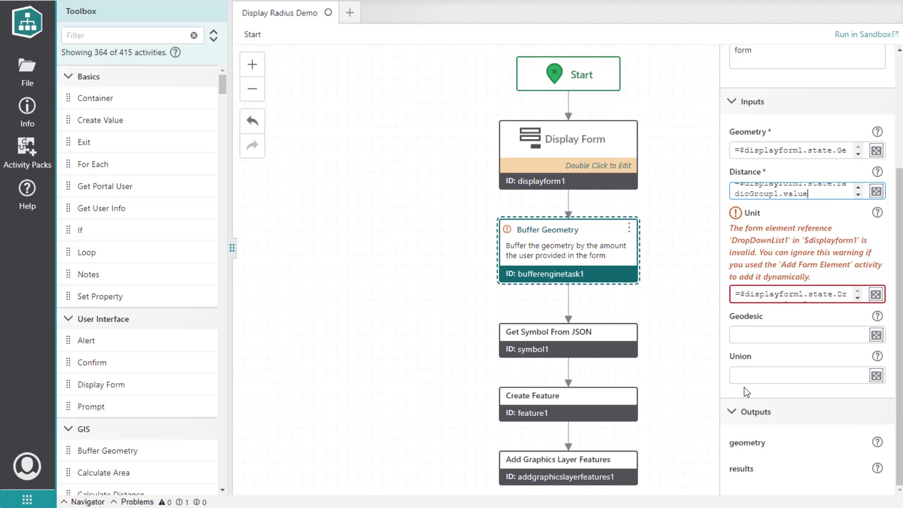
Replace the invalid Buffer Geometry Unit with meters and save the workflow.
{"action": "left_click", "coordinate": [834, 293]}
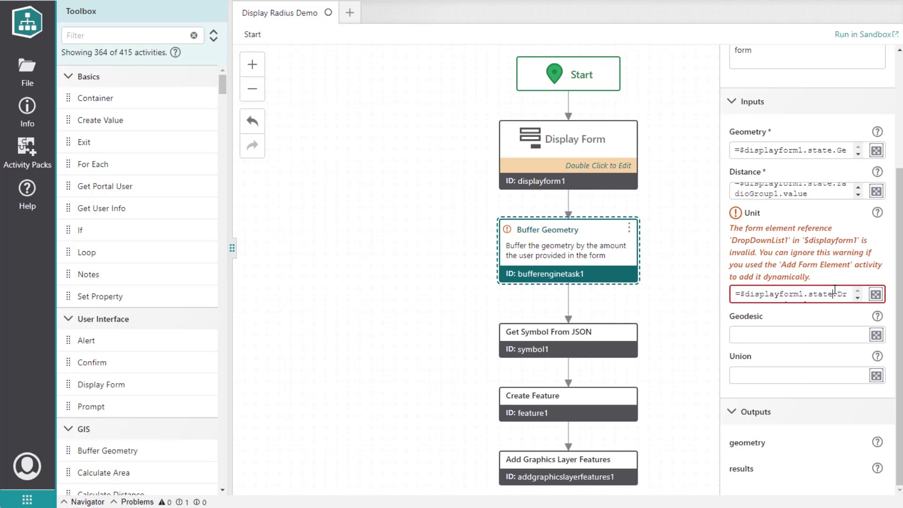
{"action": "key", "text": "ctrl+a"}
{"action": "key", "text": "BackSpace"}
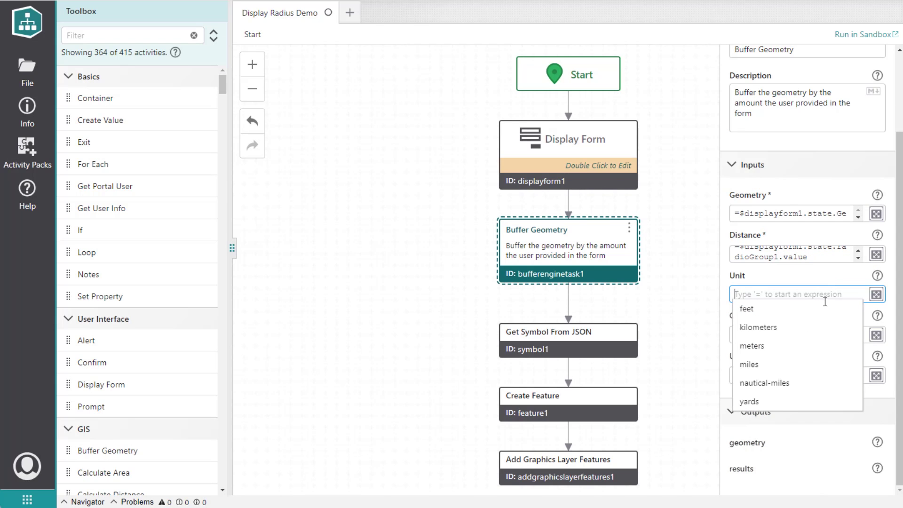
{"action": "left_click", "coordinate": [773, 348]}
{"action": "left_click", "coordinate": [690, 306]}
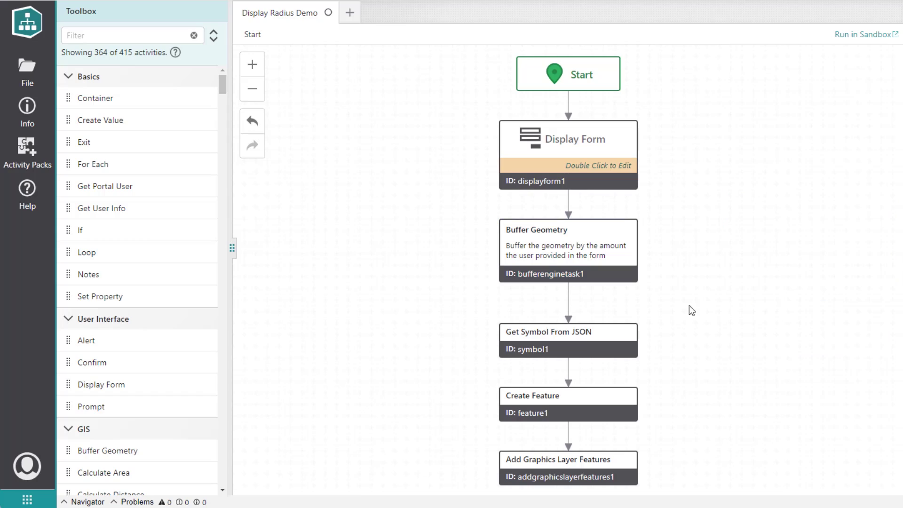
{"action": "left_click", "coordinate": [19, 74]}
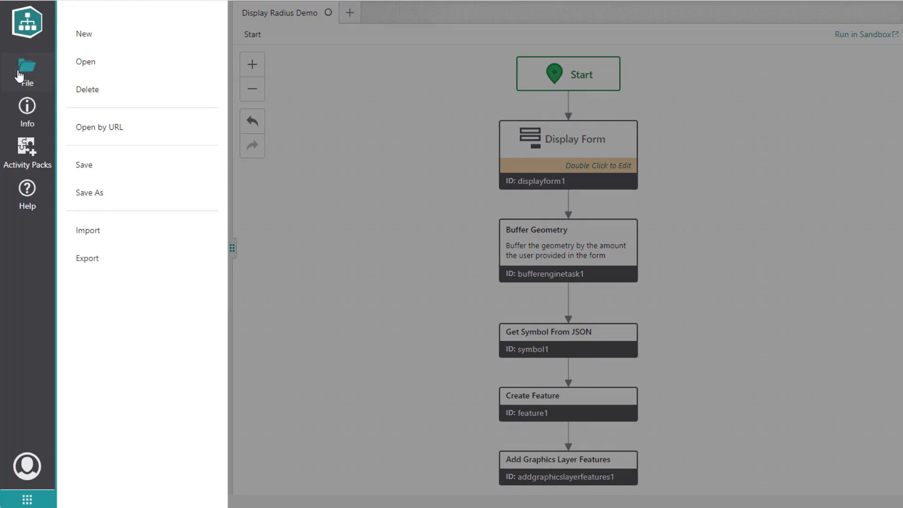
{"action": "left_click", "coordinate": [117, 168]}
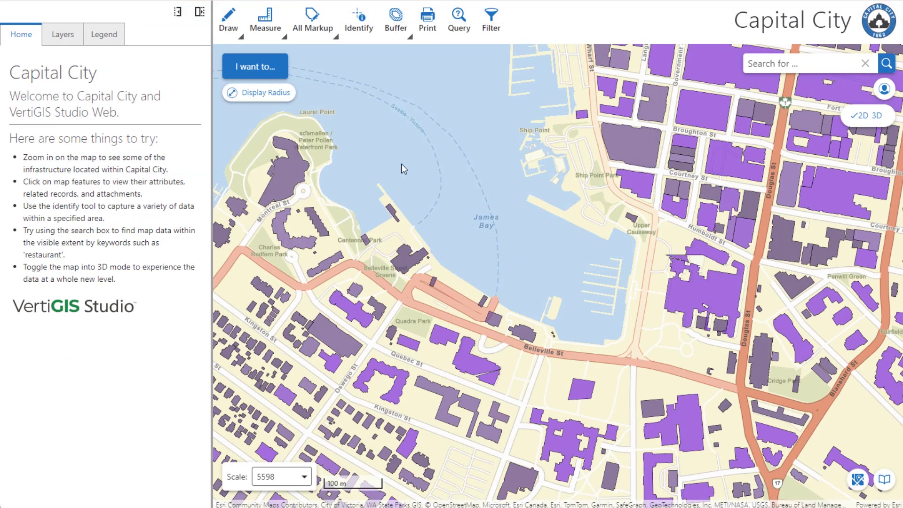
Run Display Radius on a point near James Bay with the 500m radial distance.
{"action": "left_click", "coordinate": [257, 94]}
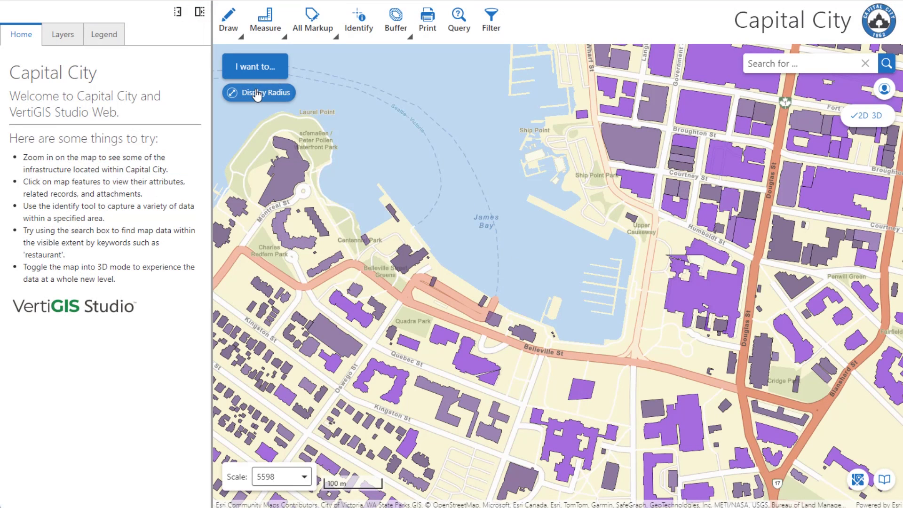
{"action": "left_click", "coordinate": [73, 105]}
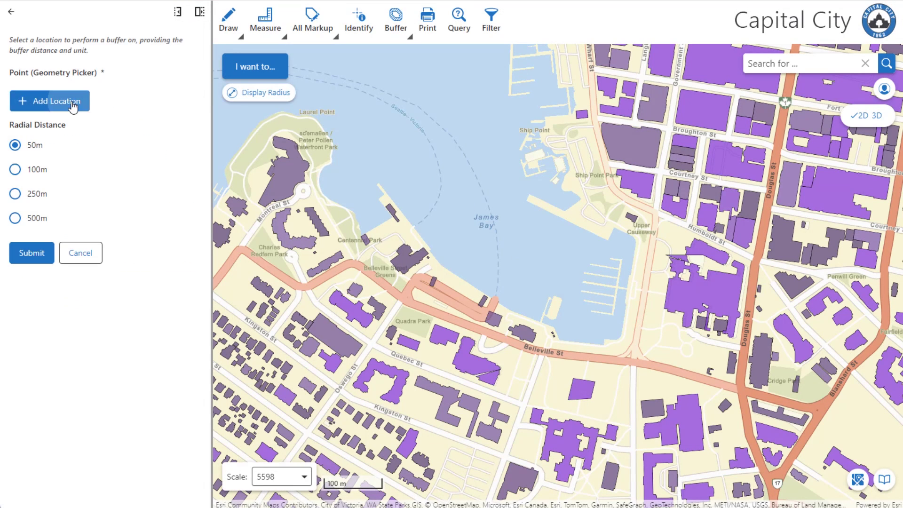
{"action": "left_click", "coordinate": [499, 282]}
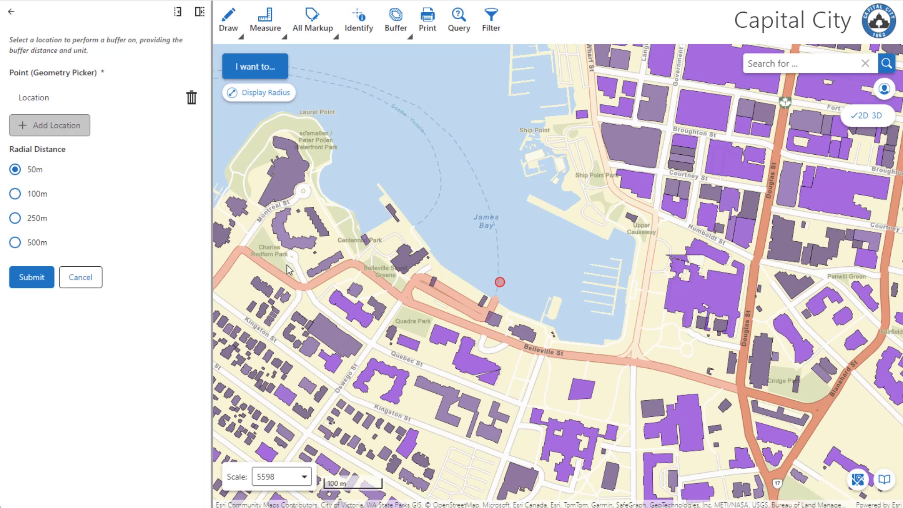
{"action": "left_click", "coordinate": [15, 242]}
{"action": "left_click", "coordinate": [34, 281]}
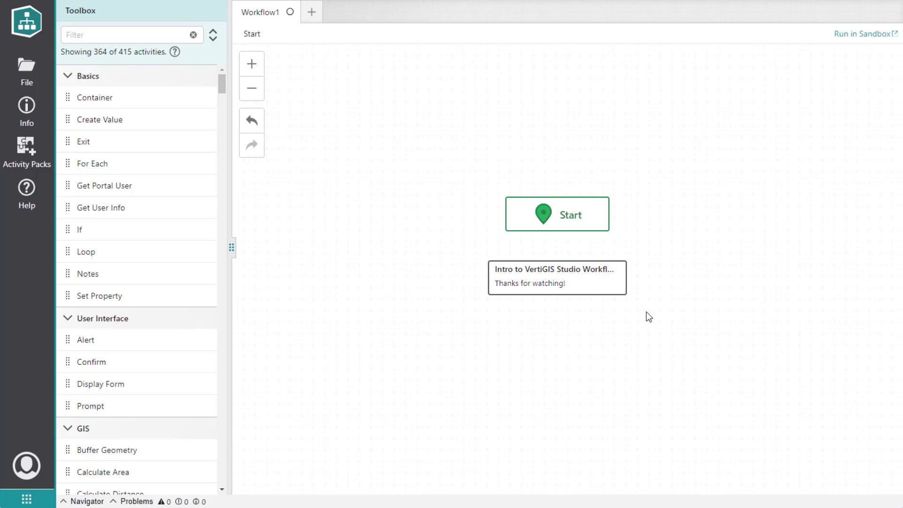
Connect Workflow1's Start node to the 'Thanks for watching!' note, then scroll the Toolbox to Forms.
{"action": "mouse_move", "coordinate": [559, 241]}
{"action": "left_click_drag", "start_coordinate": [559, 240], "coordinate": [560, 268]}
{"action": "scroll", "coordinate": [145, 184], "scroll_direction": "down", "scroll_amount": 6}
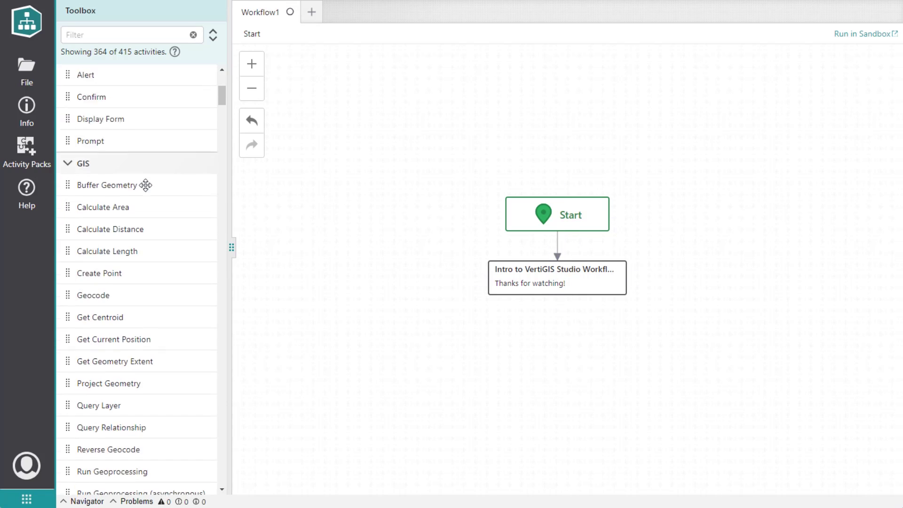
{"action": "scroll", "coordinate": [145, 185], "scroll_direction": "down", "scroll_amount": 18}
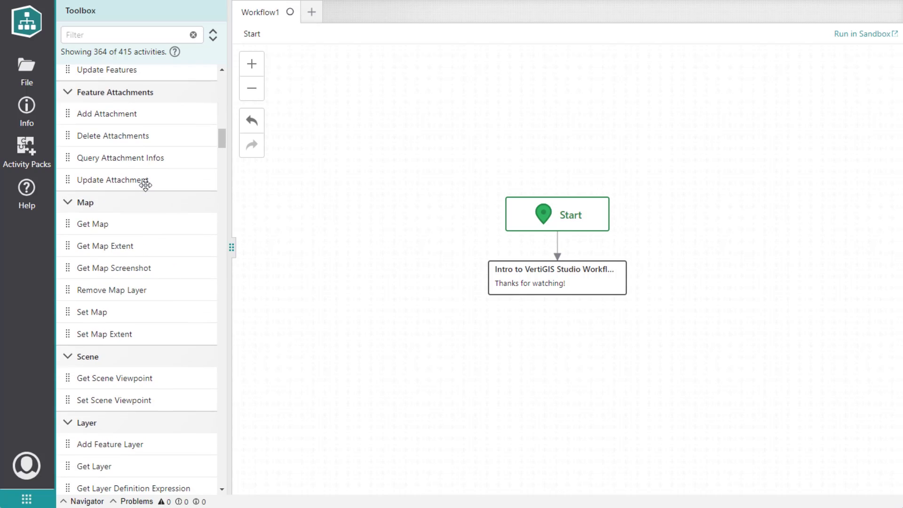
{"action": "scroll", "coordinate": [146, 184], "scroll_direction": "down", "scroll_amount": 3}
{"action": "scroll", "coordinate": [145, 186], "scroll_direction": "down", "scroll_amount": 6}
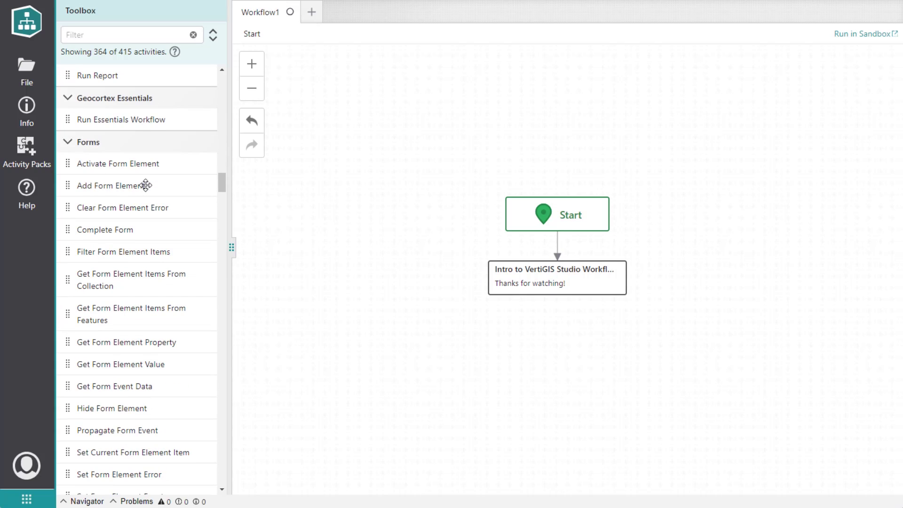